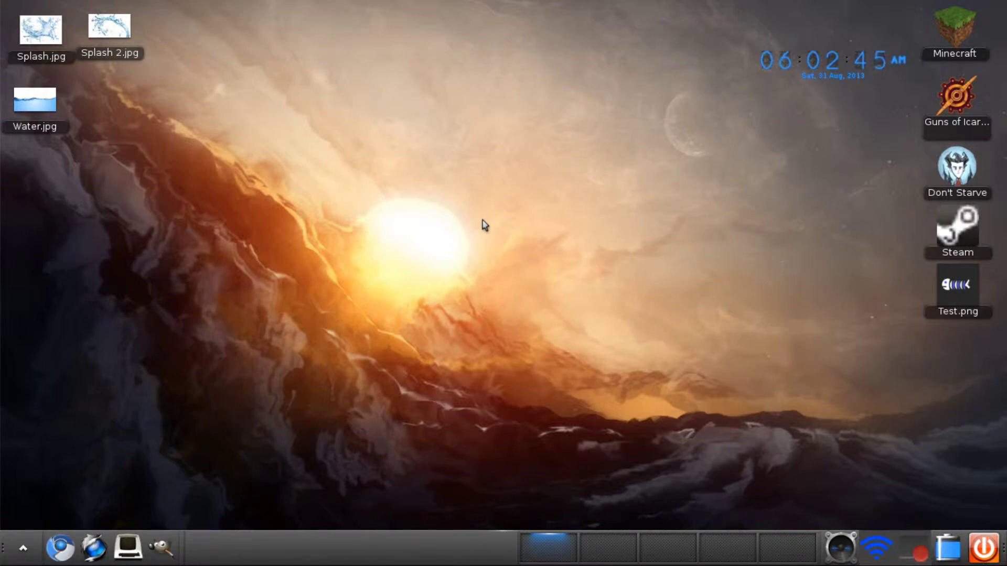
Step: Launch Blender 2.65 from Applications > Graphics and dismiss its splash screen
{"action": "left_click", "coordinate": [484, 225]}
{"action": "mouse_move", "coordinate": [530, 249]}
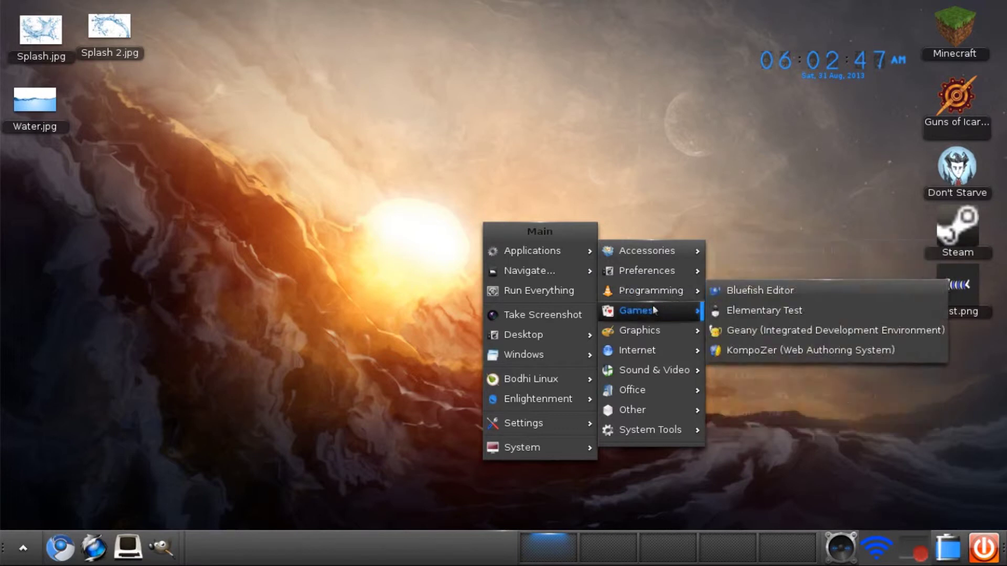
{"action": "mouse_move", "coordinate": [653, 327]}
{"action": "left_click", "coordinate": [736, 332]}
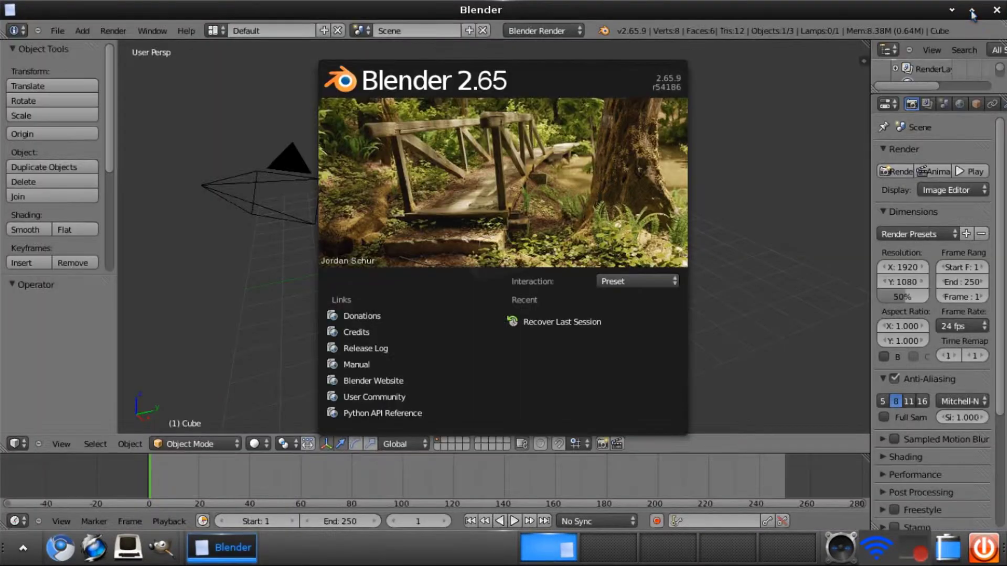
{"action": "left_click", "coordinate": [603, 202]}
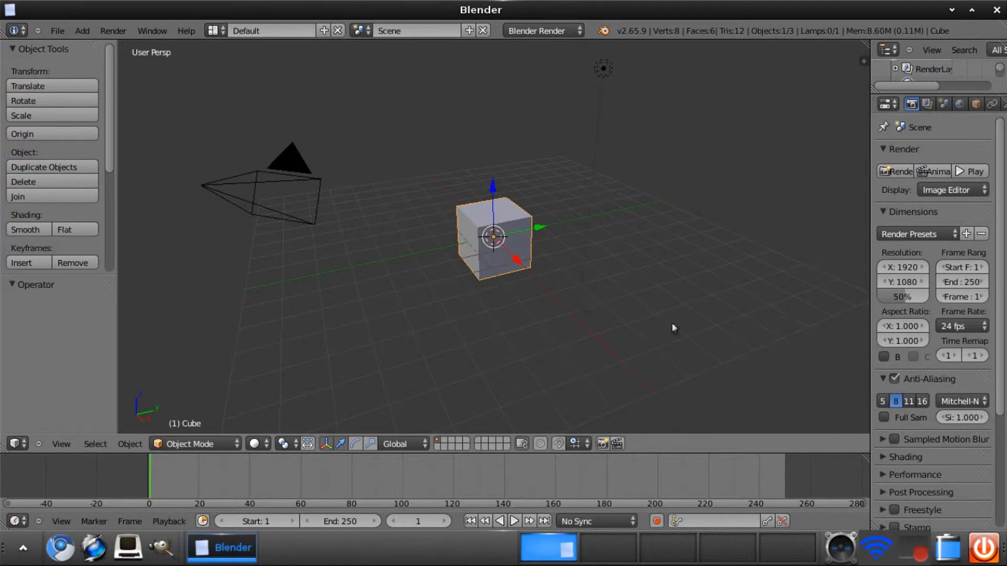
Step: Orbit the 3D view to look nearly level at the default cube
{"action": "middle_click_drag", "start_coordinate": [674, 328], "coordinate": [643, 322]}
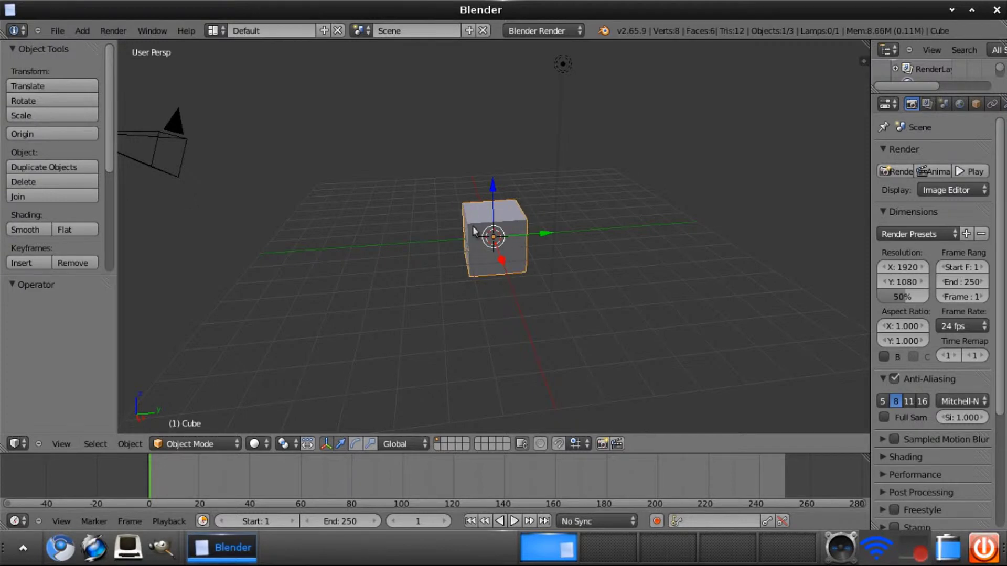
Step: Delete the default cube
{"action": "right_click", "coordinate": [567, 68]}
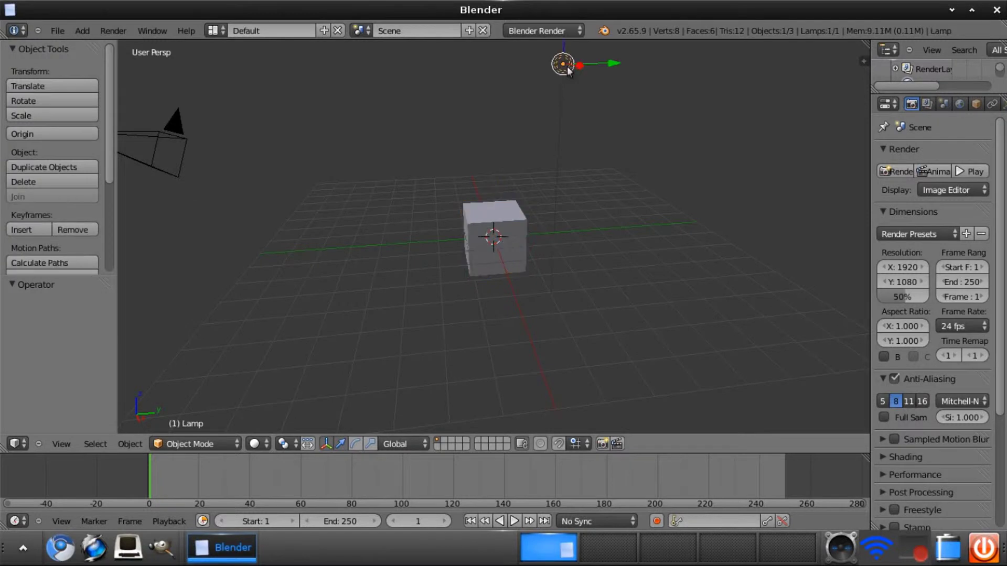
{"action": "right_click", "coordinate": [496, 207]}
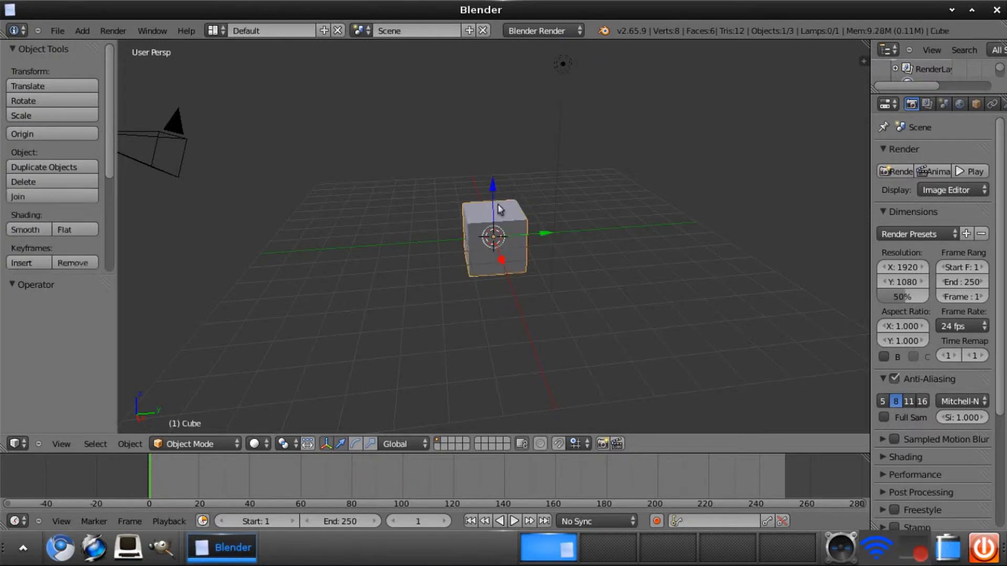
{"action": "right_click", "coordinate": [565, 64]}
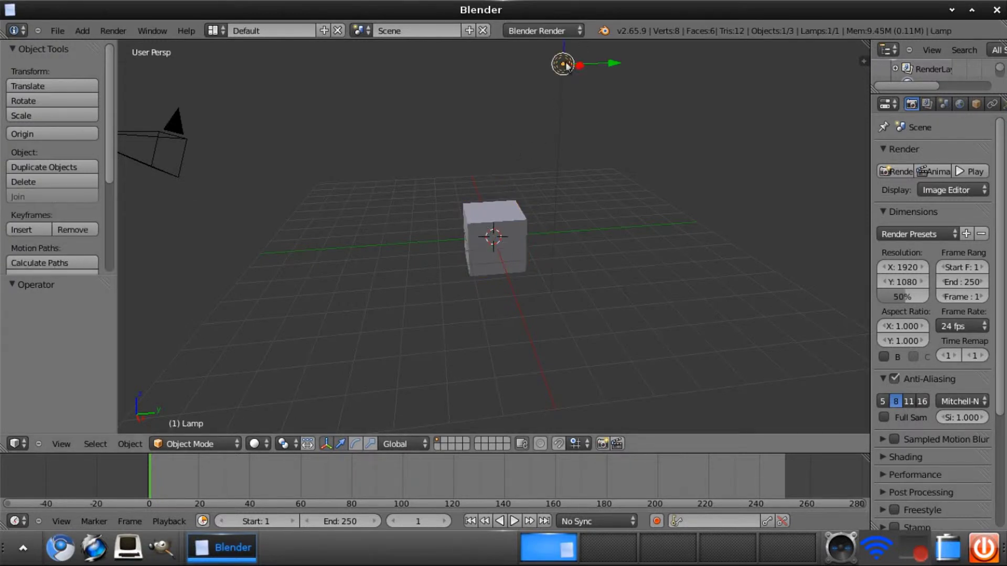
{"action": "right_click", "coordinate": [496, 219]}
{"action": "key", "text": "x"}
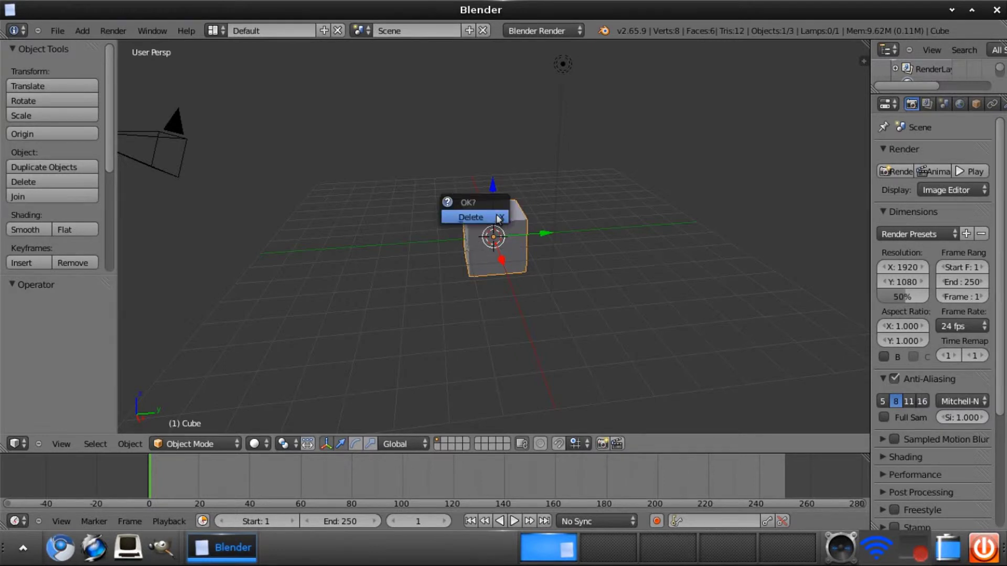
{"action": "left_click", "coordinate": [499, 217]}
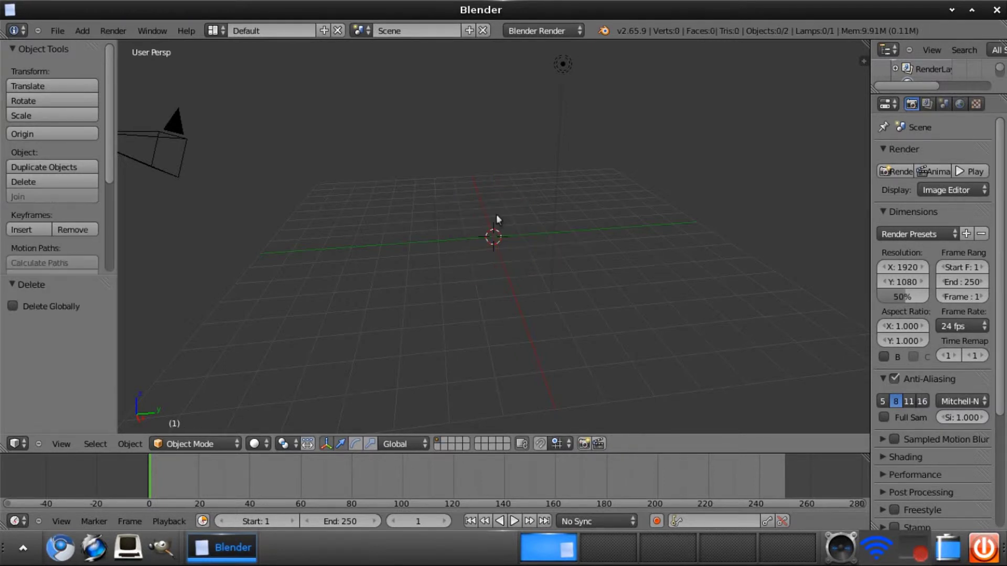
Step: Select the lamp and camera together and delete them both
{"action": "right_click", "coordinate": [564, 64]}
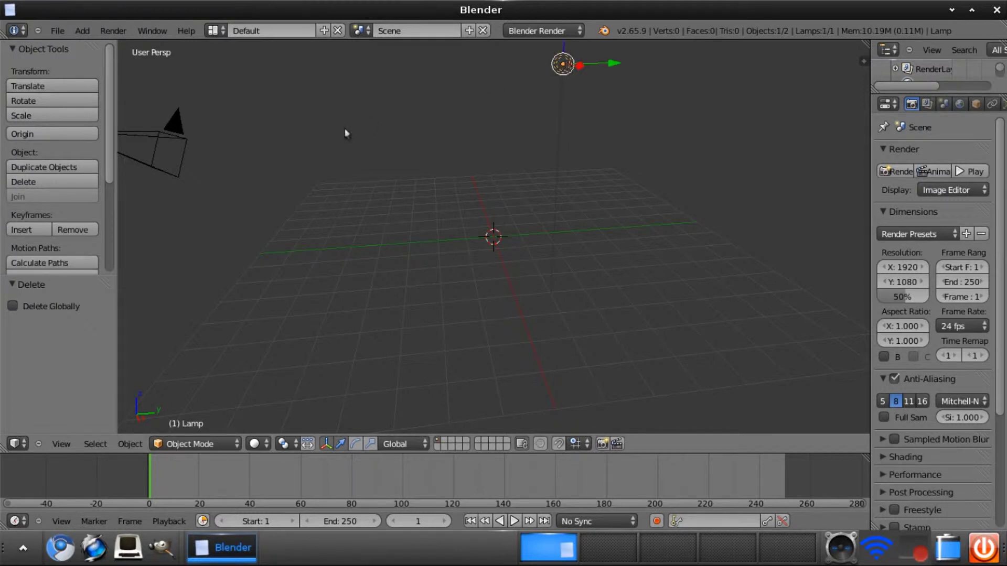
{"action": "right_click", "coordinate": [160, 142], "text": "shift"}
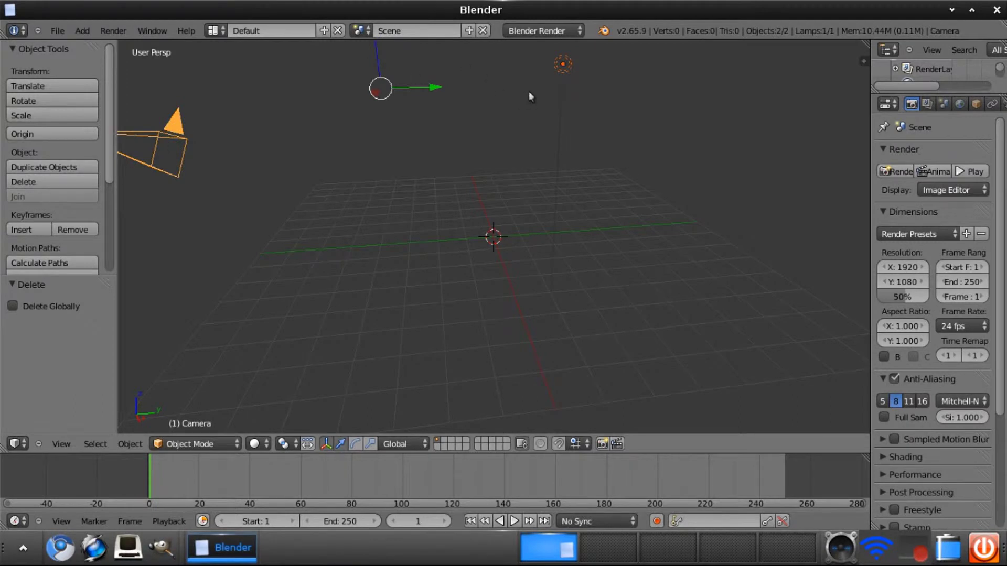
{"action": "key", "text": "x"}
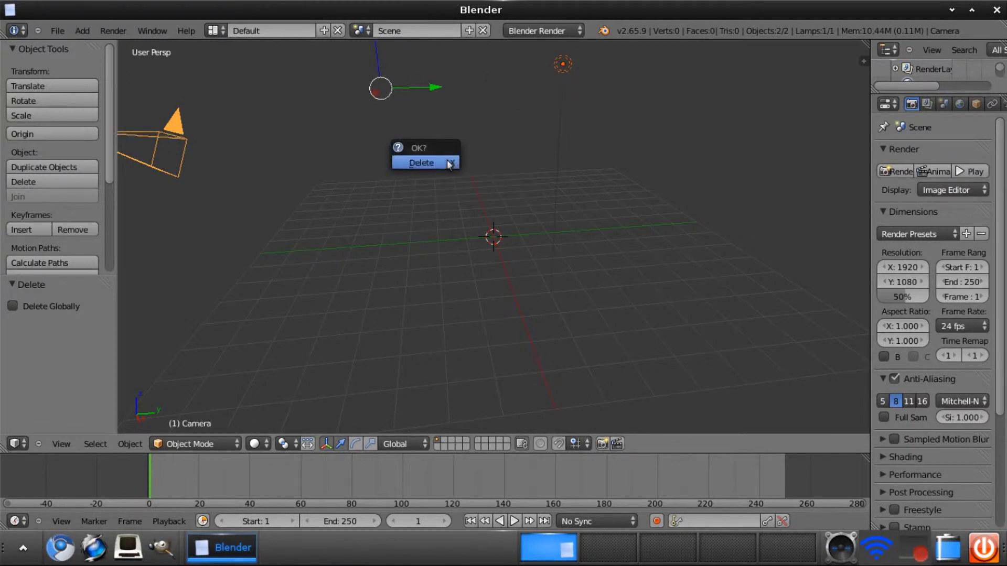
{"action": "left_click", "coordinate": [430, 161]}
Step: Add a cube mesh from Add > Mesh > Cube
{"action": "left_click", "coordinate": [82, 30]}
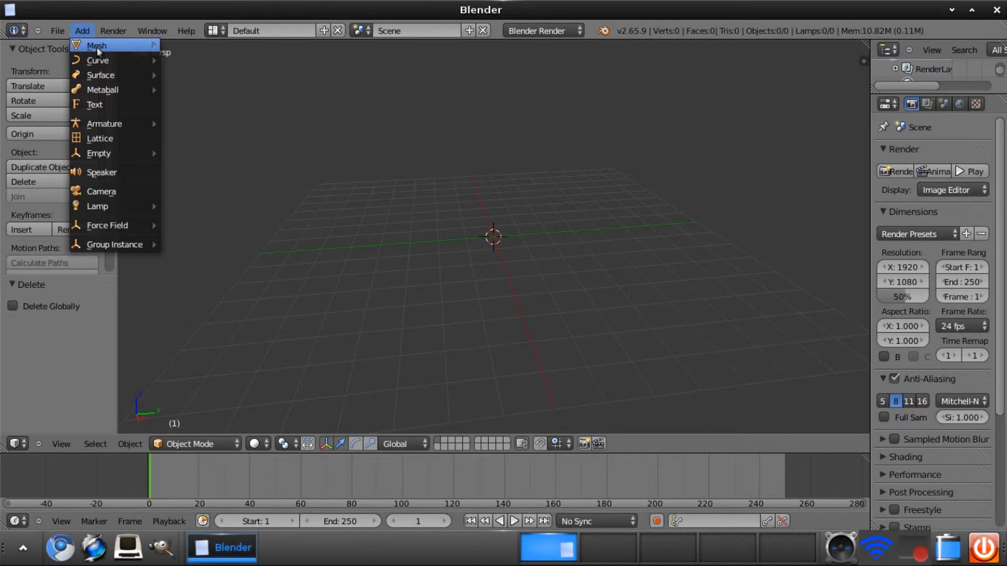
{"action": "mouse_move", "coordinate": [97, 45]}
{"action": "left_click", "coordinate": [200, 61]}
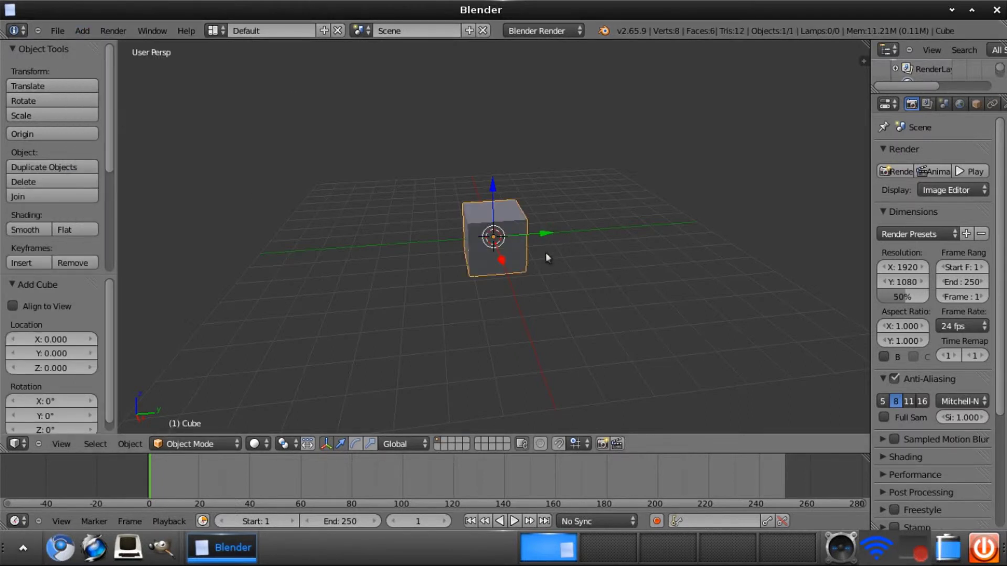
Step: Drag the cube along its gizmo axes, shifting it -0.708 along X
{"action": "mouse_move", "coordinate": [548, 234]}
{"action": "left_mouse_down"}
{"action": "mouse_move", "coordinate": [585, 224]}
{"action": "mouse_move", "coordinate": [563, 230]}
{"action": "left_mouse_up"}
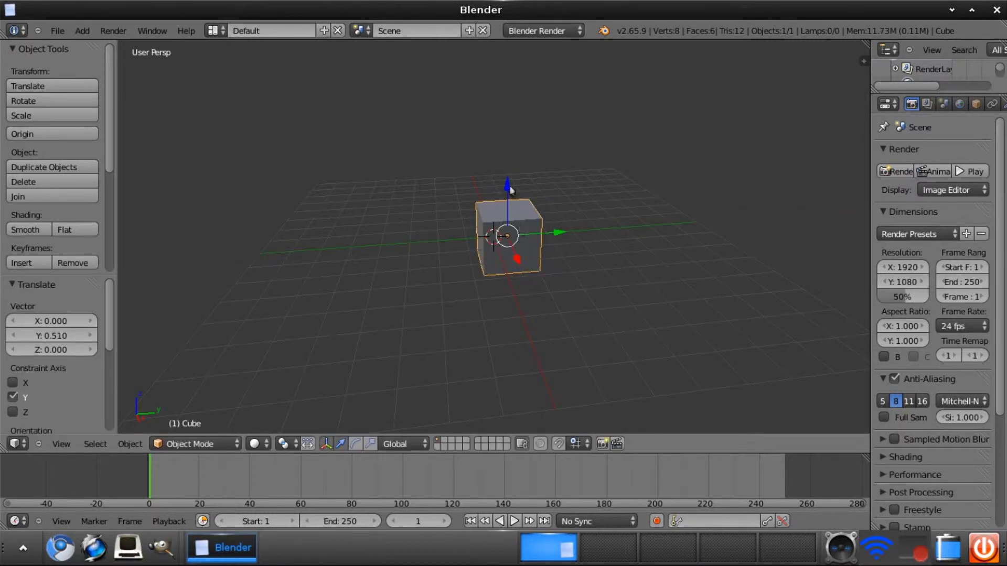
{"action": "mouse_move", "coordinate": [508, 184]}
{"action": "left_mouse_down"}
{"action": "mouse_move", "coordinate": [493, 288]}
{"action": "mouse_move", "coordinate": [518, 119]}
{"action": "mouse_move", "coordinate": [516, 180]}
{"action": "left_mouse_up"}
{"action": "left_click_drag", "start_coordinate": [549, 219], "coordinate": [461, 244]}
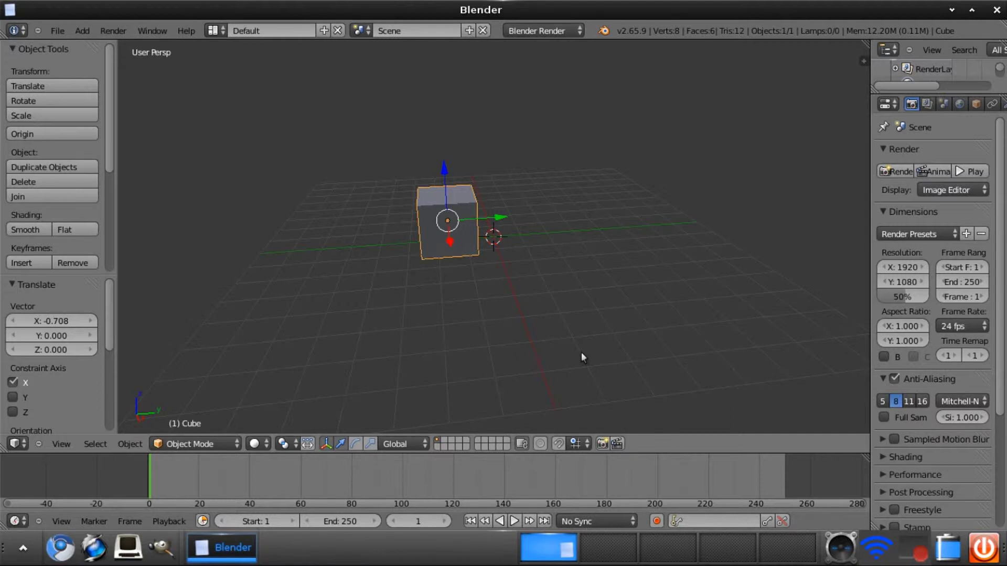
{"action": "middle_click_drag", "start_coordinate": [581, 352], "coordinate": [246, 347]}
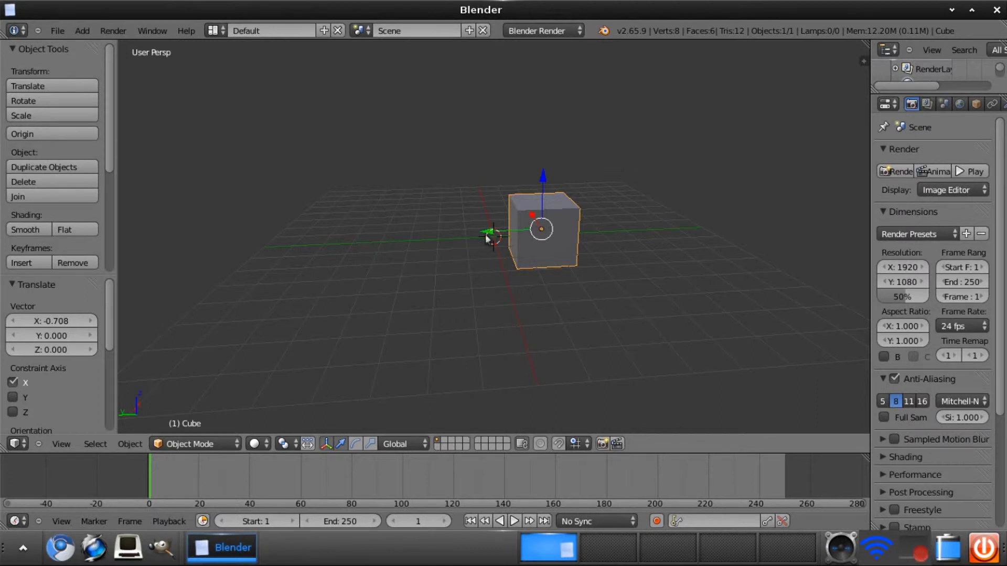
{"action": "key", "text": "r"}
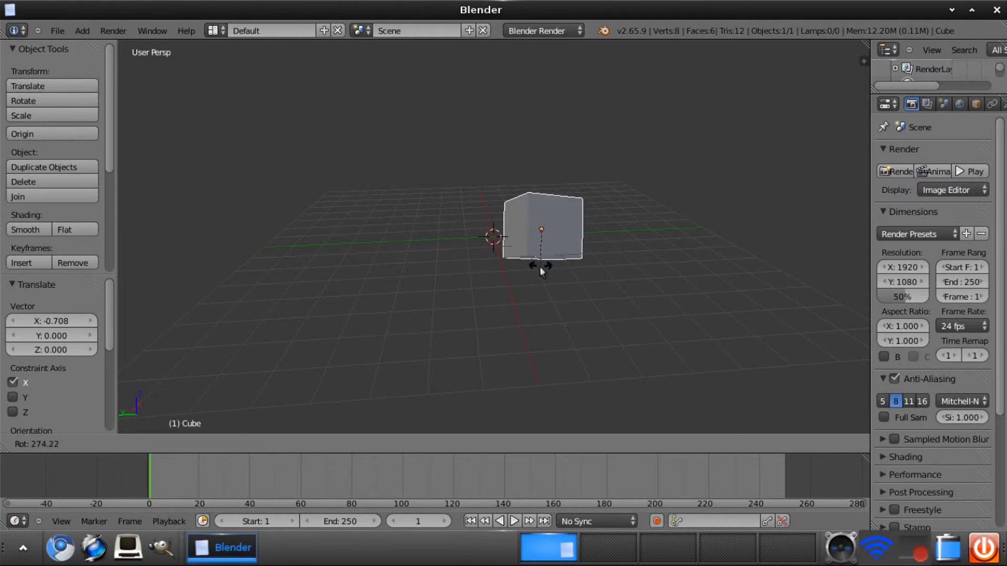
{"action": "left_click", "coordinate": [546, 286]}
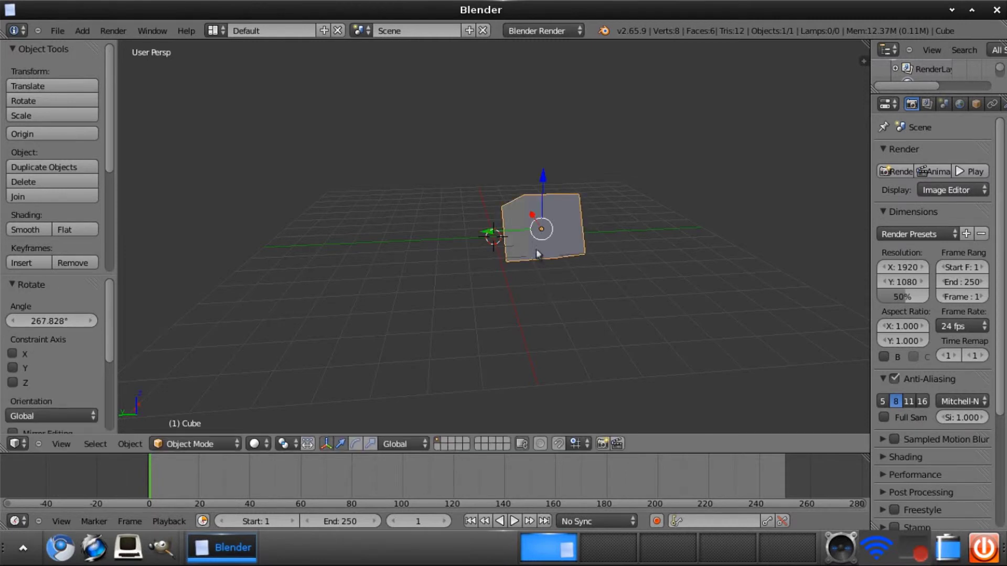
{"action": "key", "text": "ctrl+z"}
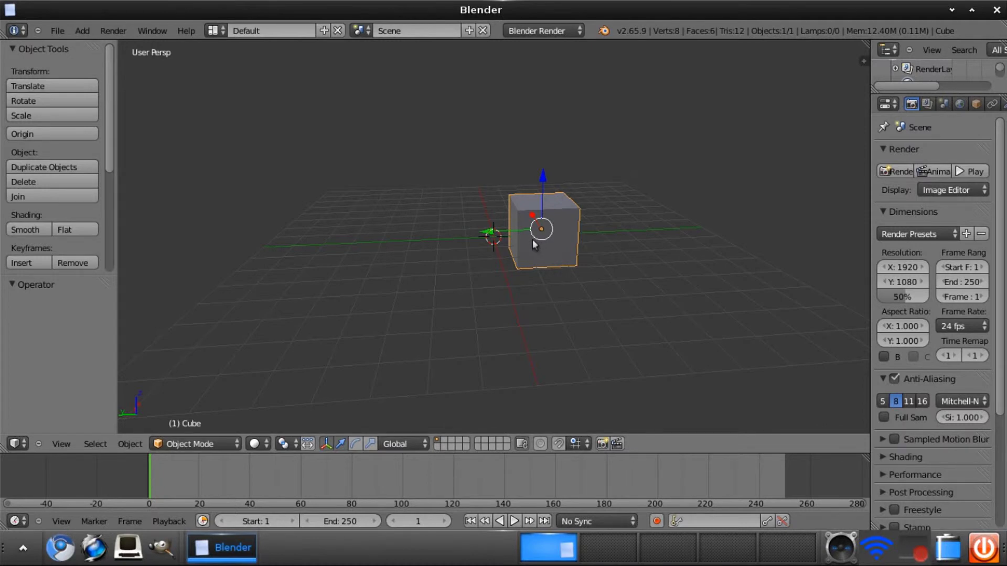
{"action": "key", "text": "r"}
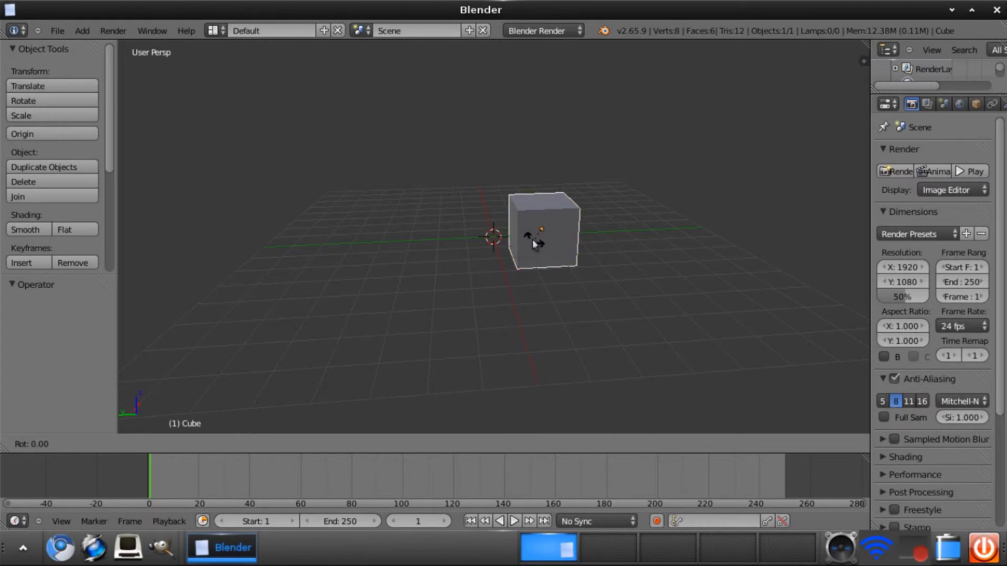
{"action": "key", "text": "x"}
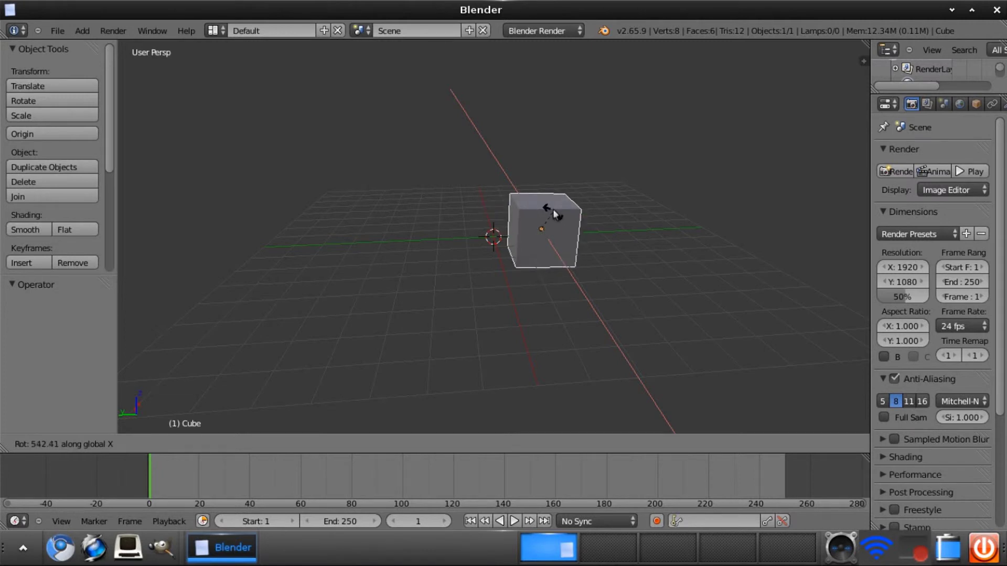
{"action": "key", "text": "z"}
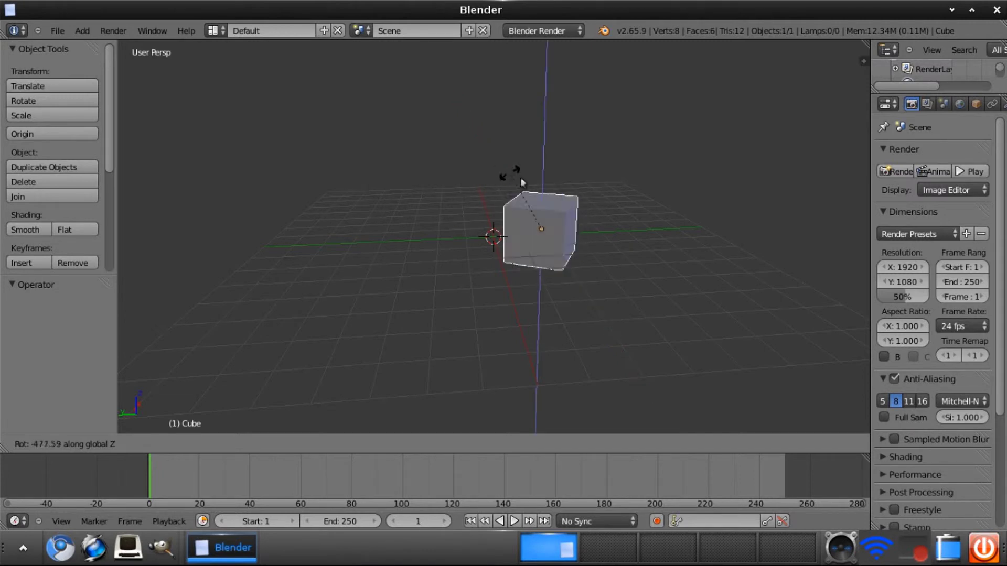
{"action": "key", "text": "y"}
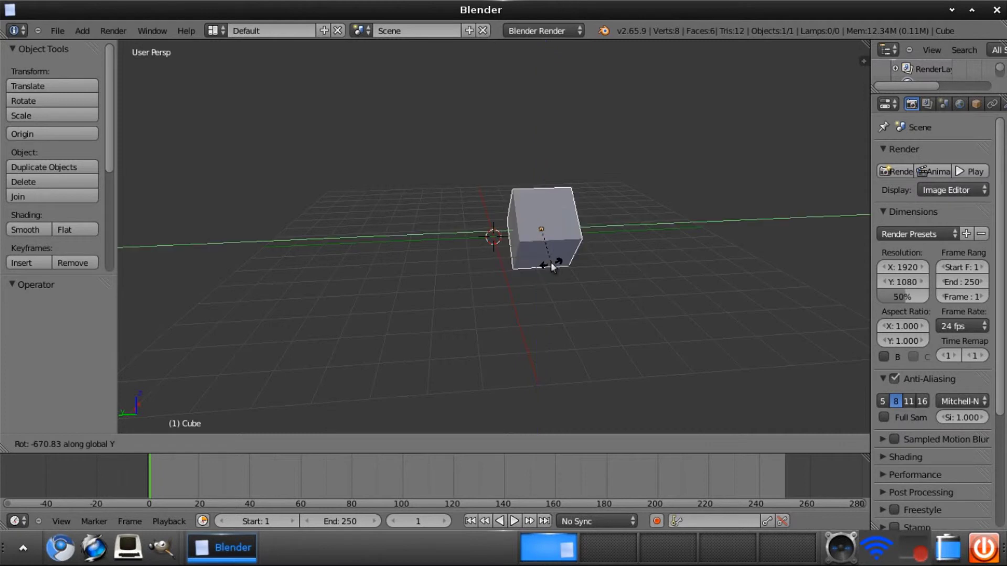
{"action": "left_click", "coordinate": [545, 214]}
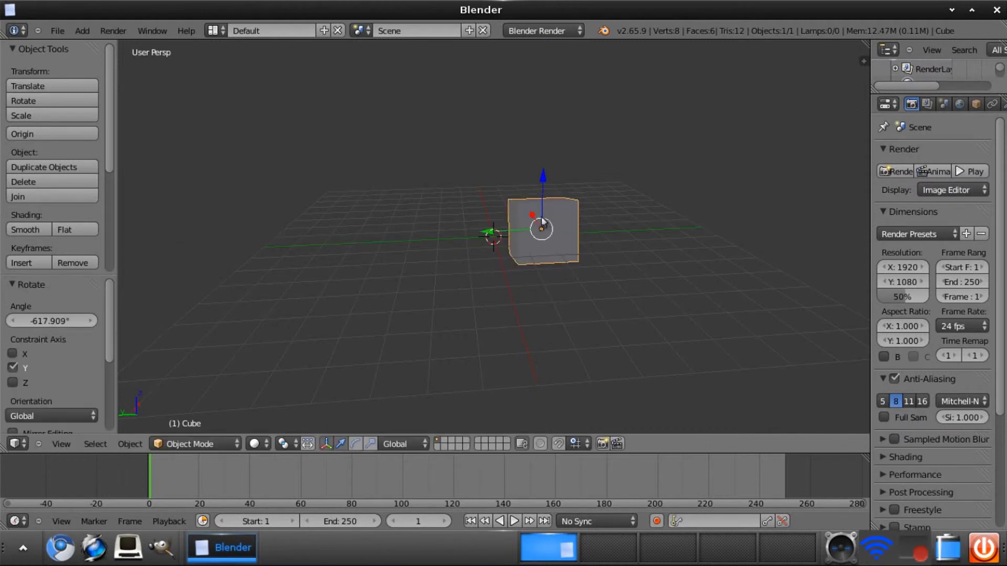
{"action": "key", "text": "ctrl+z"}
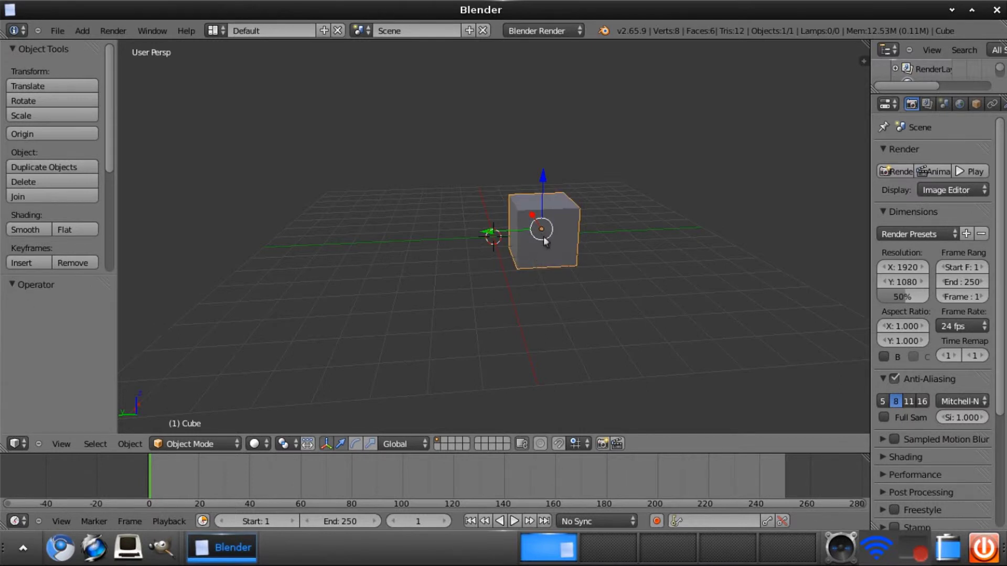
Step: Scale the cube up to 1.023, then scale it to -0.869 along Y and orbit around it
{"action": "key", "text": "s"}
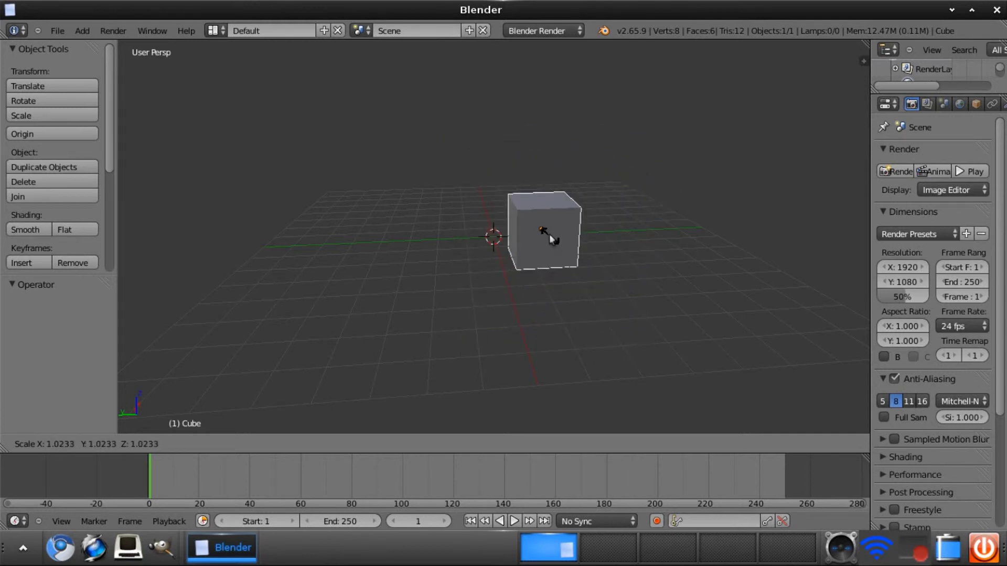
{"action": "left_click", "coordinate": [549, 234]}
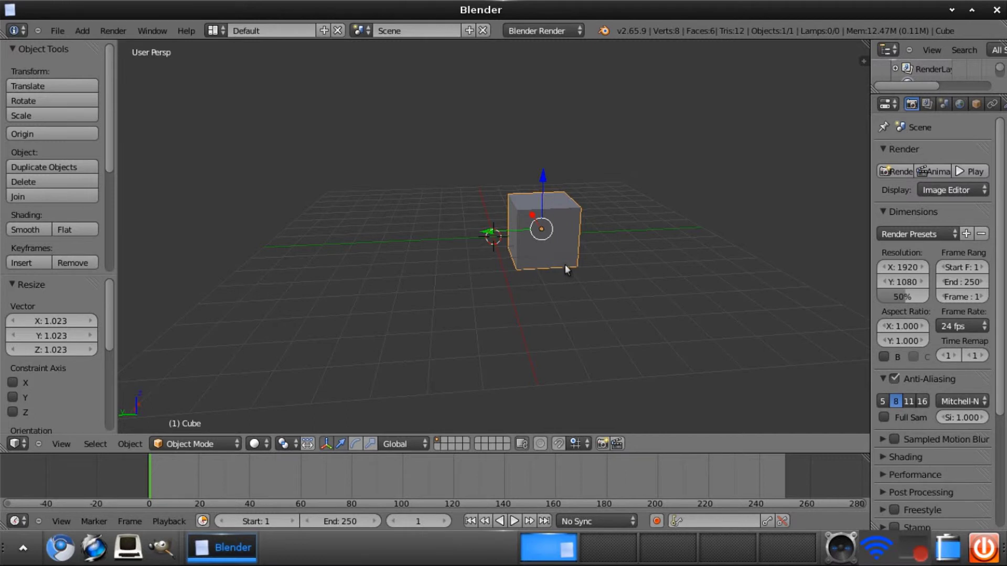
{"action": "key", "text": "s"}
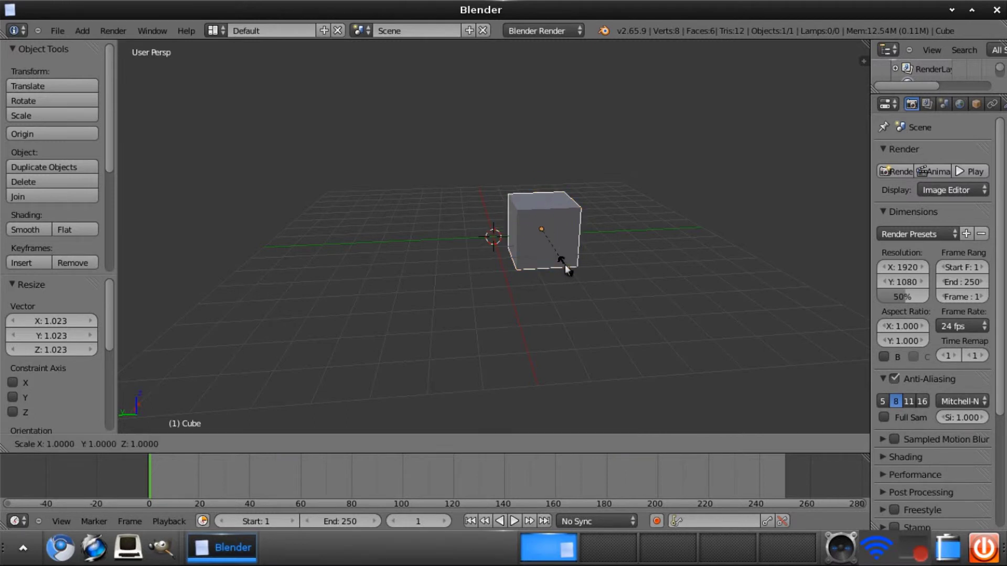
{"action": "key", "text": "y"}
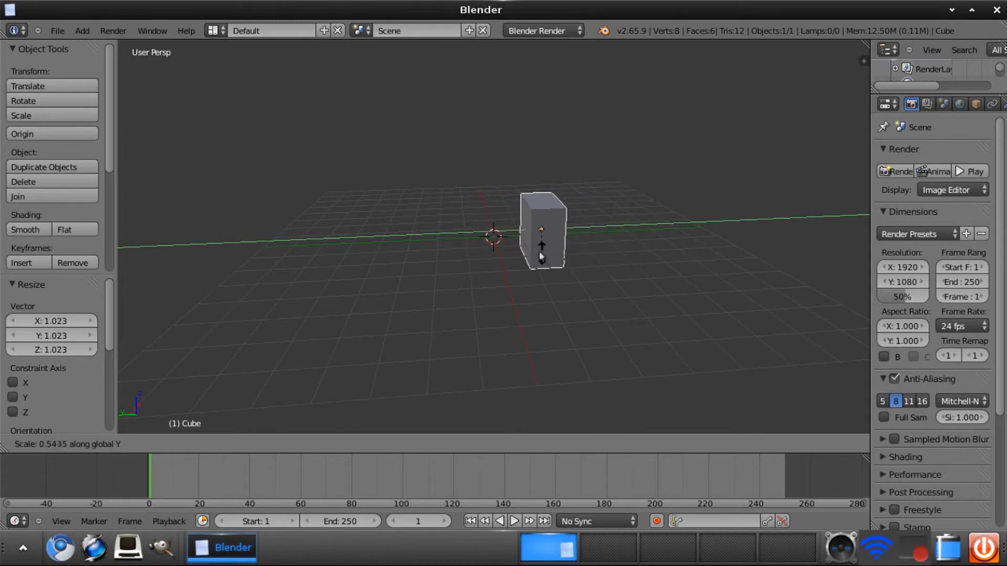
{"action": "left_click", "coordinate": [505, 244]}
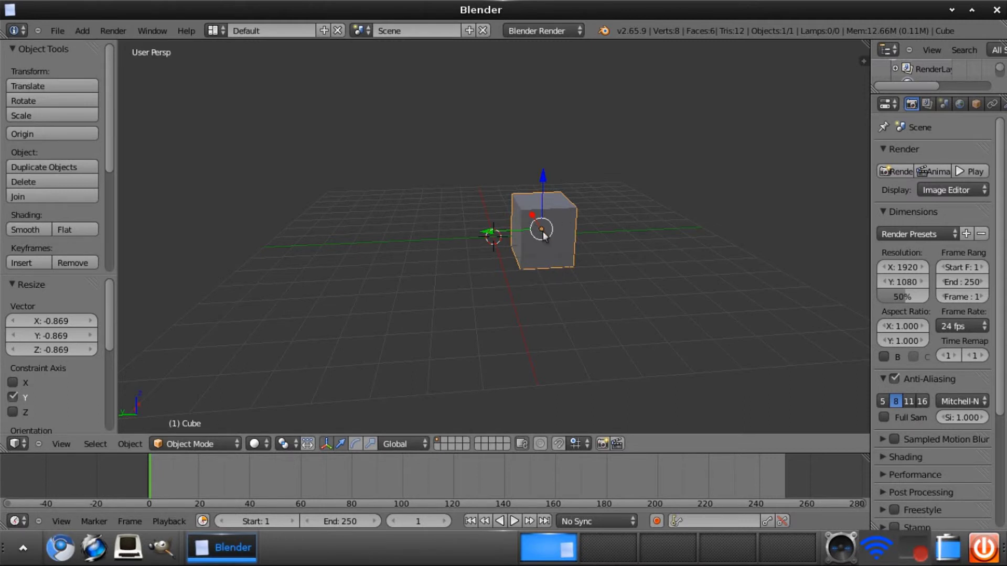
{"action": "middle_click_drag", "start_coordinate": [544, 235], "coordinate": [429, 244]}
Step: Copy the cube with Ctrl+C and paste a duplicate with Ctrl+V
{"action": "middle_click_drag", "start_coordinate": [345, 232], "coordinate": [533, 250]}
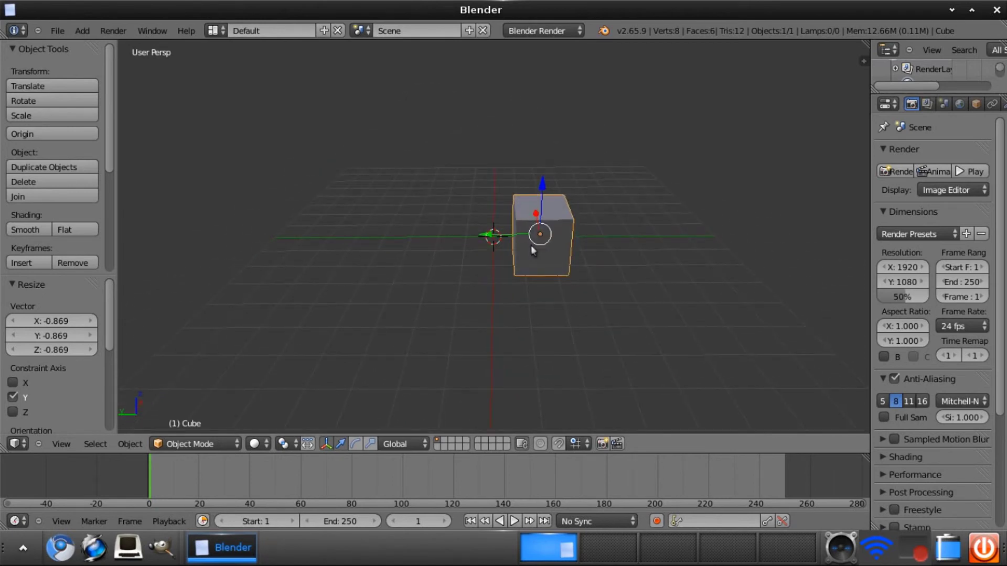
{"action": "key", "text": "ctrl+c"}
{"action": "left_click", "coordinate": [531, 247]}
{"action": "key", "text": "ctrl+v"}
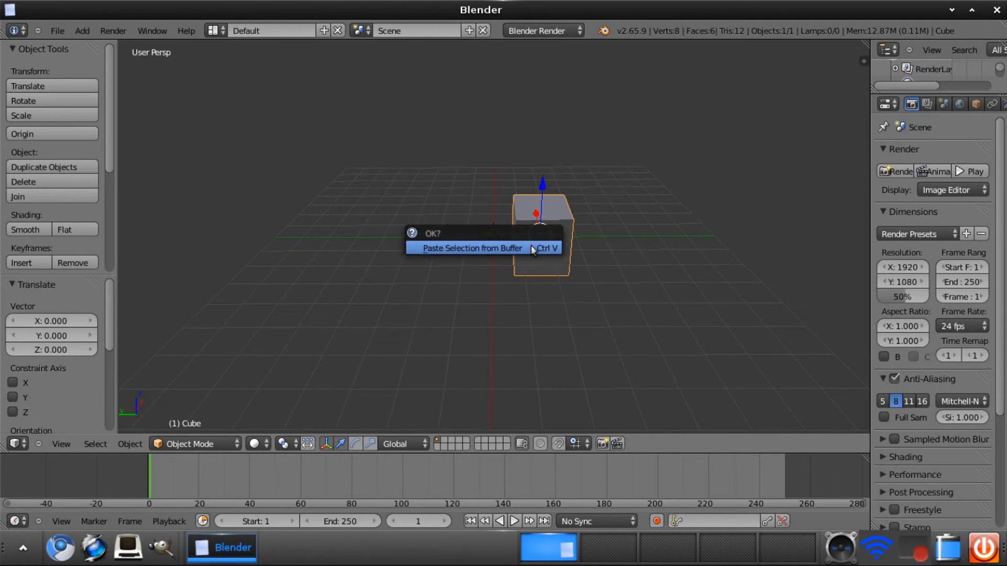
{"action": "left_click", "coordinate": [531, 246]}
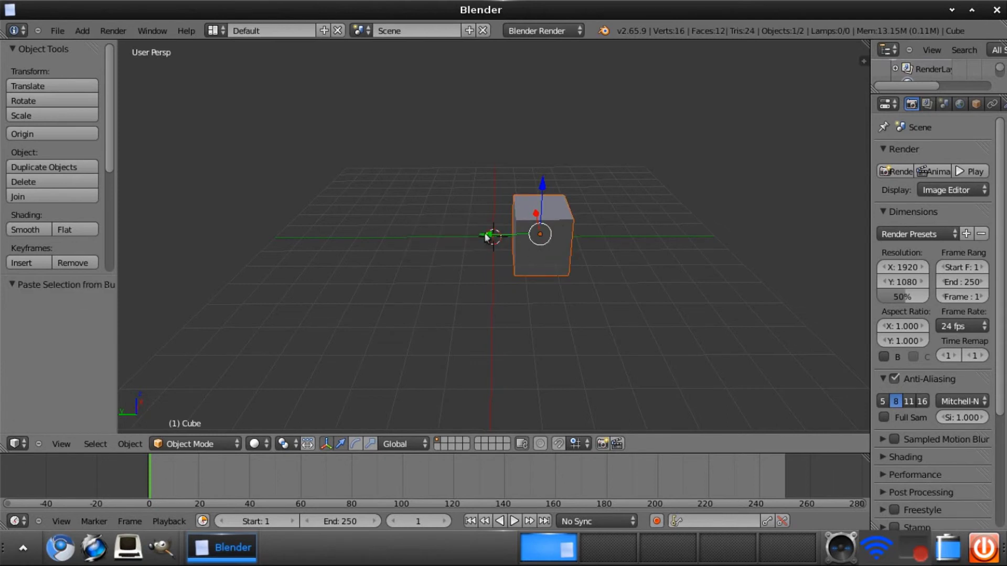
Step: Move the pasted cube 6.019 along the Y axis
{"action": "key", "text": "g"}
{"action": "key", "text": "y"}
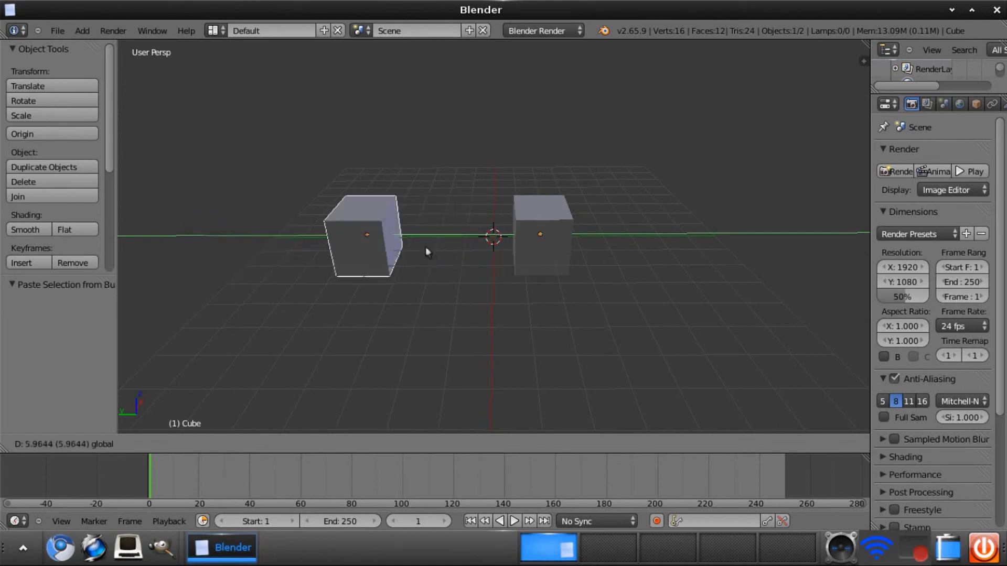
{"action": "left_click", "coordinate": [310, 244]}
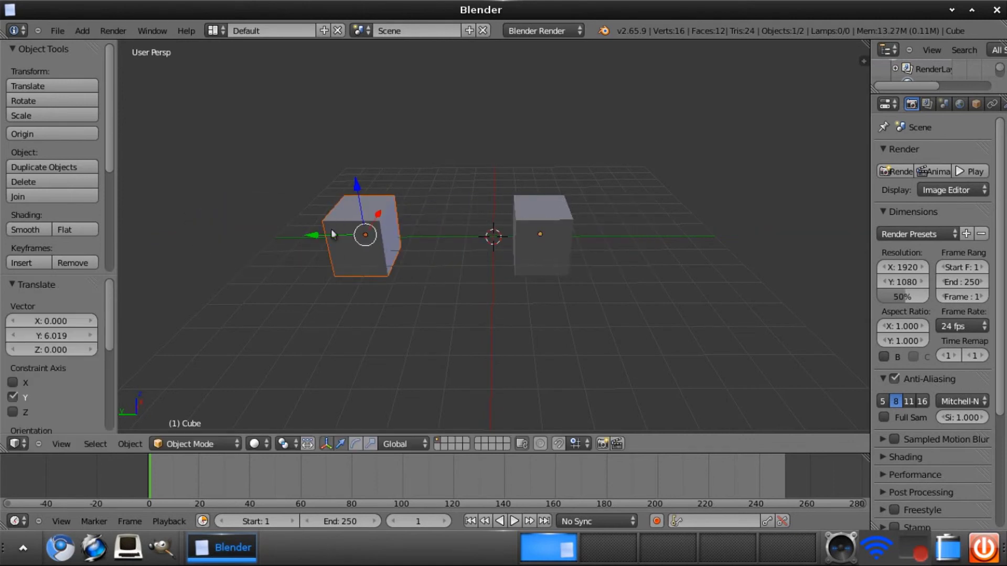
Step: Cancel a stray Shift+D duplicate and widen the Properties editor to show render settings
{"action": "key", "text": "shift+d"}
{"action": "right_click", "coordinate": [362, 260]}
{"action": "left_click_drag", "start_coordinate": [869, 210], "coordinate": [776, 201]}
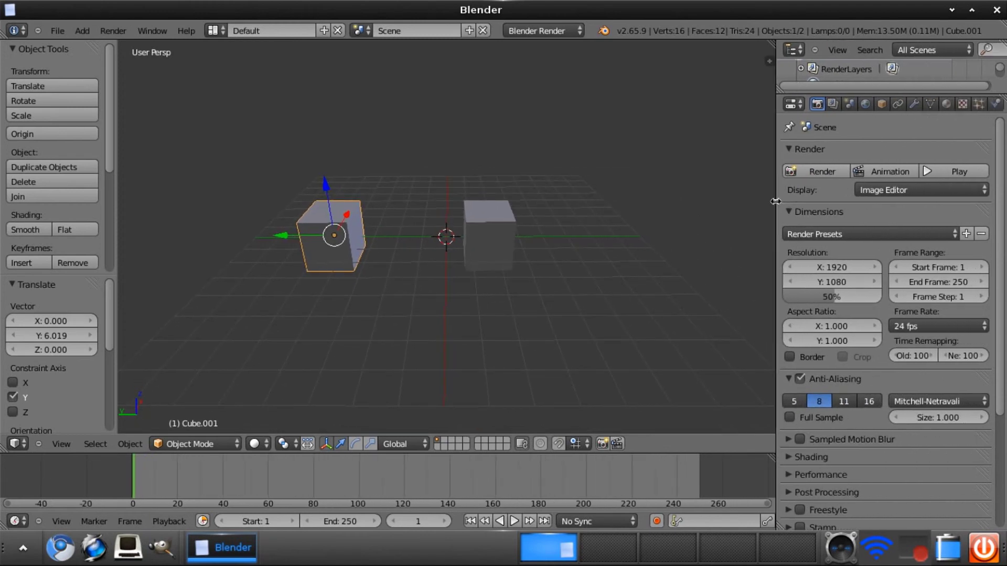